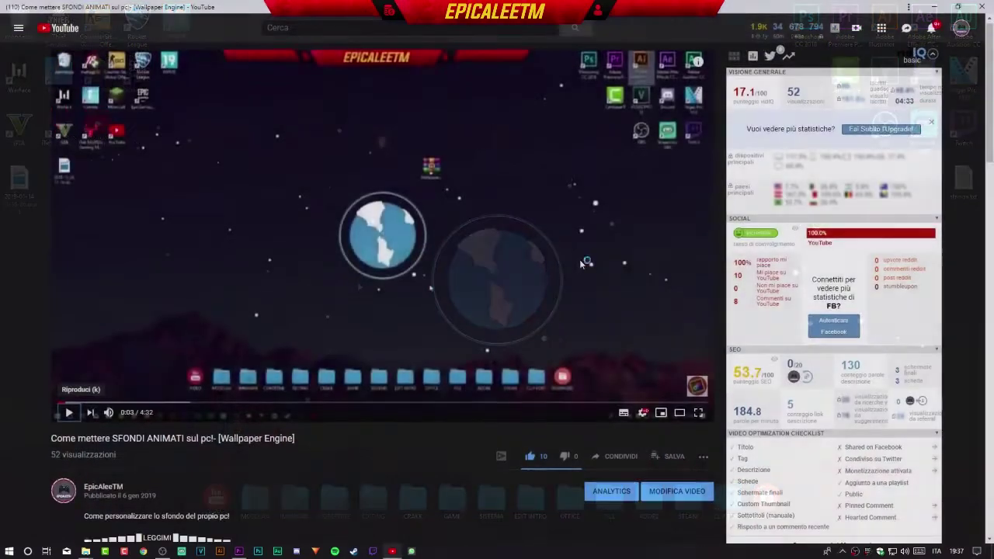
Step: Look through the public comments under the wallpaper video on YouTube
{"action": "scroll", "coordinate": [575, 262], "scroll_direction": "down", "scroll_amount": 10}
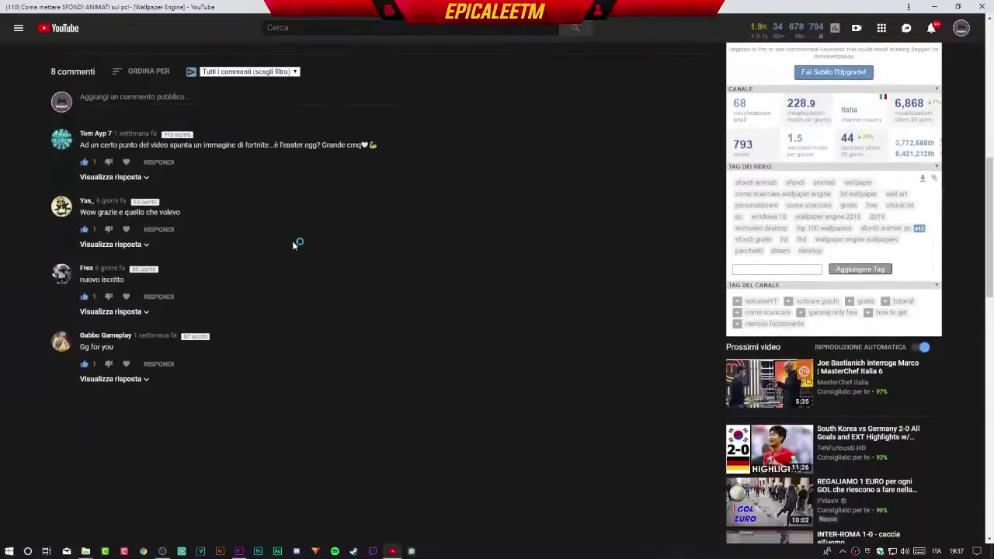
{"action": "left_click", "coordinate": [82, 135]}
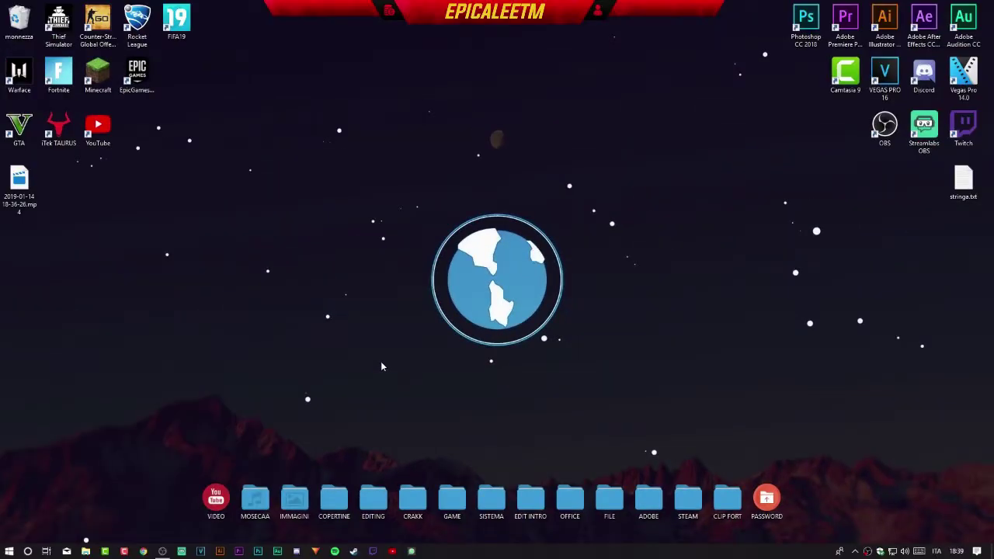
Step: Find the roaming data folder with %APPDATA%, go up to AppData and enter its Local folder
{"action": "left_click", "coordinate": [8, 550]}
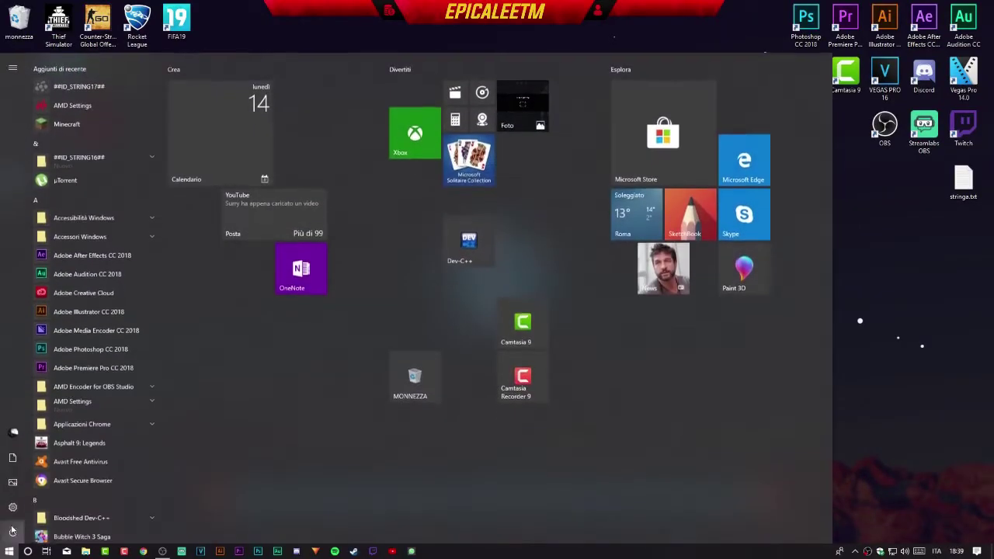
{"action": "type", "text": "%APPDATA%"}
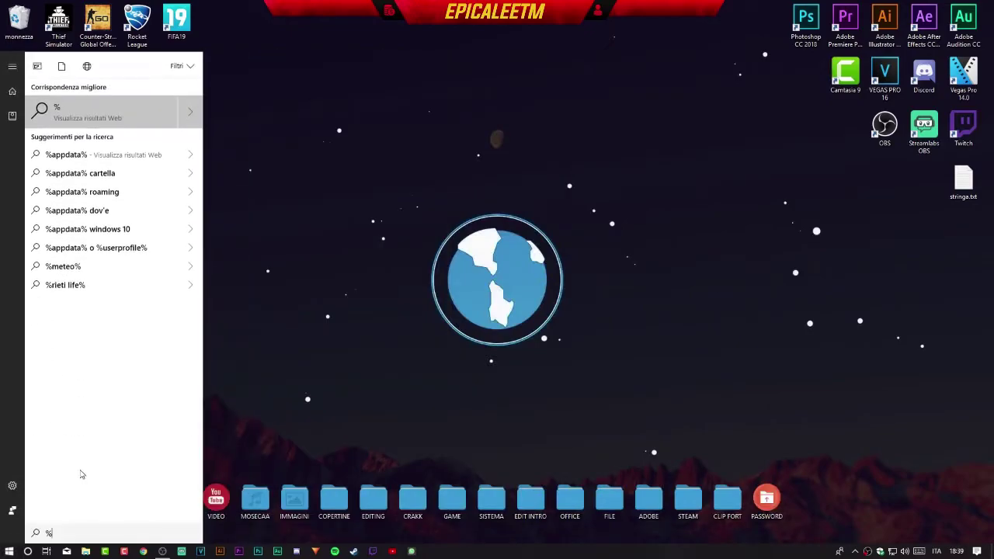
{"action": "left_click", "coordinate": [89, 114]}
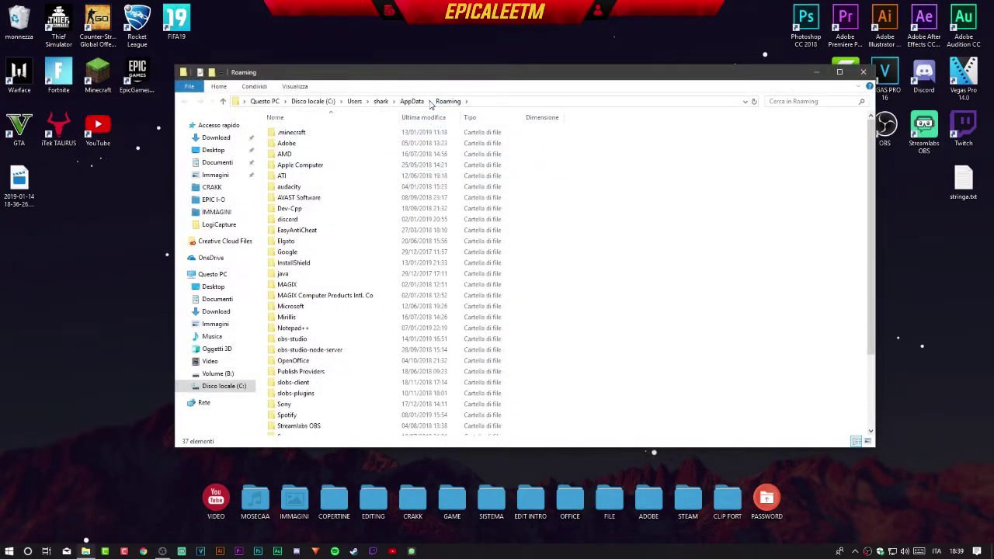
{"action": "left_click", "coordinate": [430, 104]}
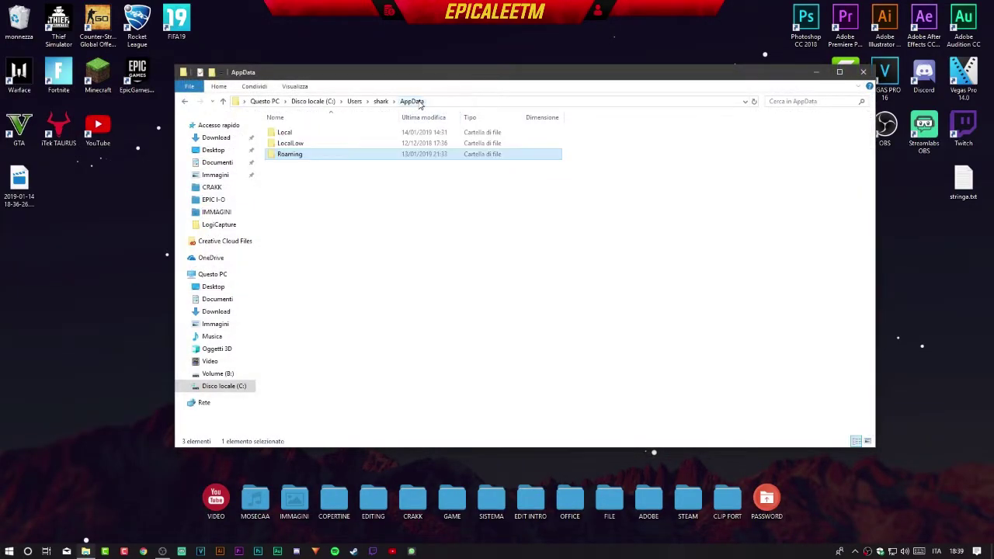
{"action": "double_click", "coordinate": [317, 137]}
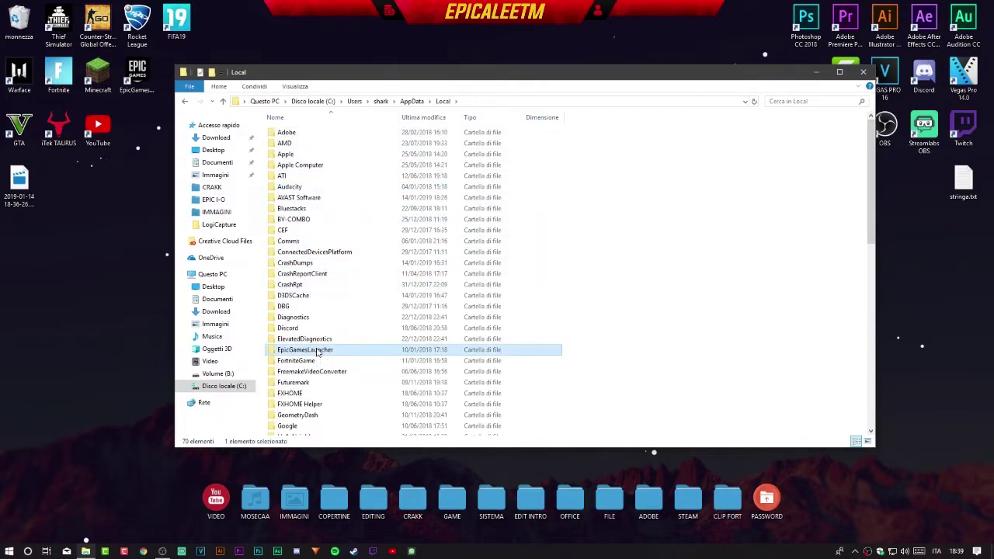
Step: Go to EpicGamesLauncher > Saved > Config > CrashReportClient inside the Local folder
{"action": "double_click", "coordinate": [322, 352]}
{"action": "double_click", "coordinate": [314, 143]}
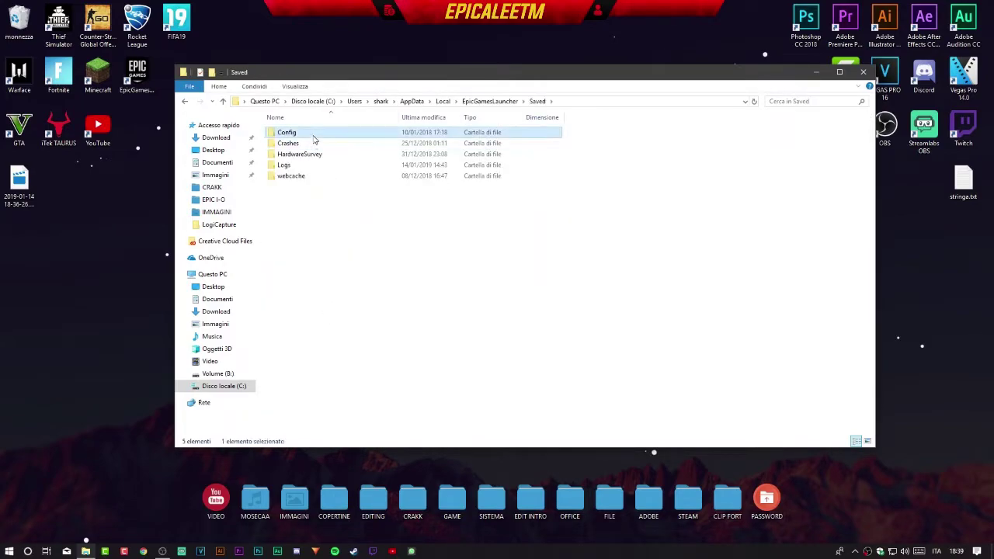
{"action": "double_click", "coordinate": [316, 134]}
{"action": "double_click", "coordinate": [317, 138]}
Step: Delete all the UE4CC-Windows folders inside CrashReportClient
{"action": "left_click_drag", "start_coordinate": [316, 137], "coordinate": [388, 243]}
{"action": "left_click", "coordinate": [467, 237]}
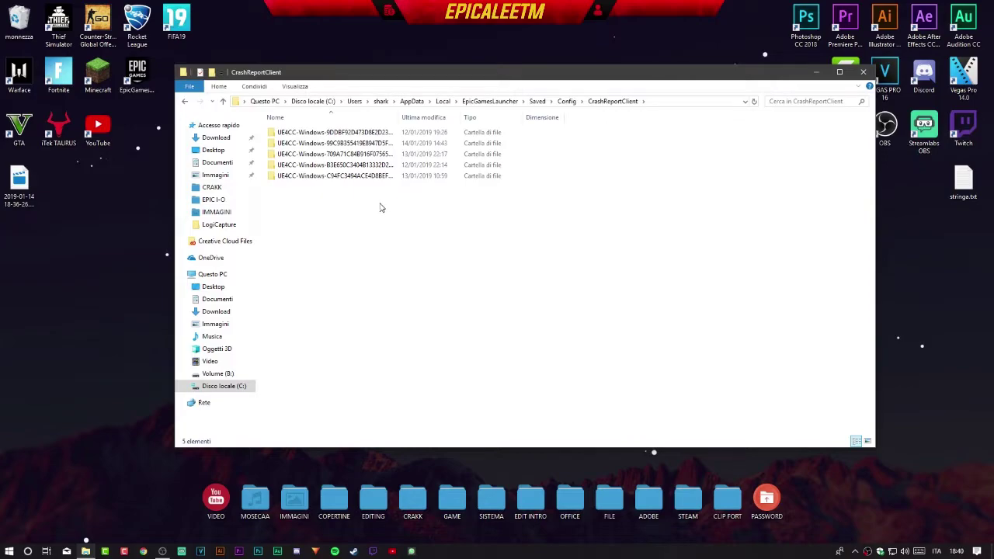
{"action": "left_click_drag", "start_coordinate": [359, 210], "coordinate": [333, 129]}
{"action": "key", "text": "Delete"}
{"action": "key", "text": "Escape"}
{"action": "key", "text": "Delete"}
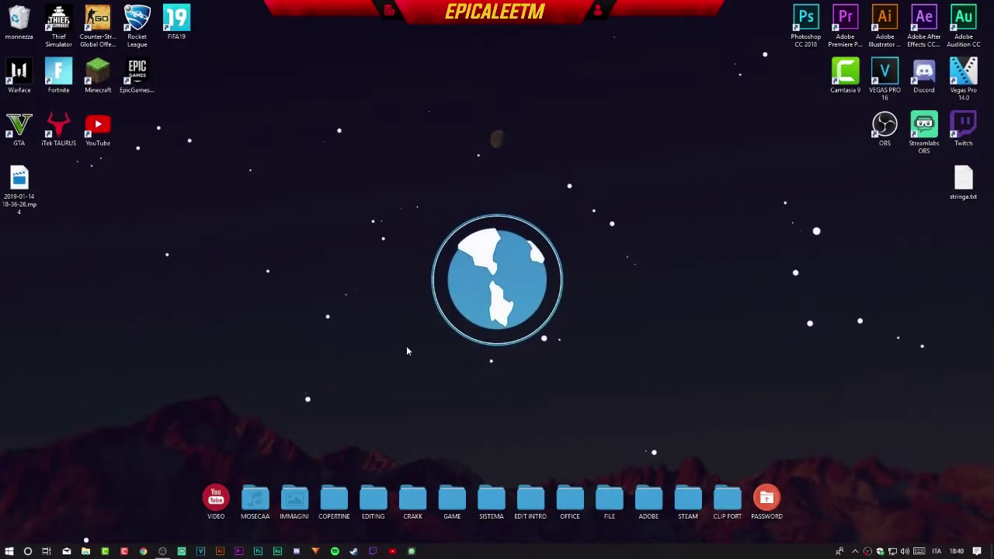
Step: Open the temporary files folder by searching Windows for %TEMP%
{"action": "left_click", "coordinate": [8, 551]}
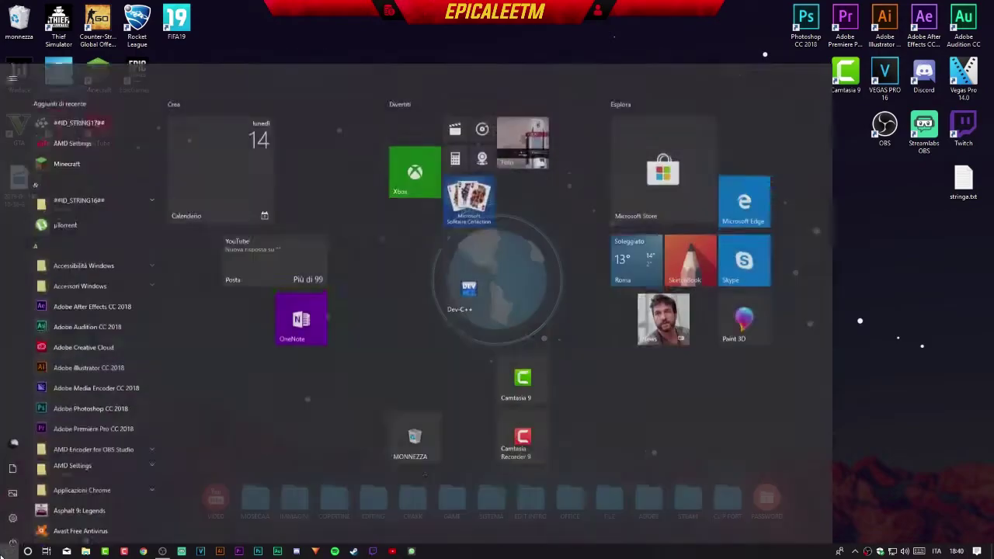
{"action": "type", "text": "%"}
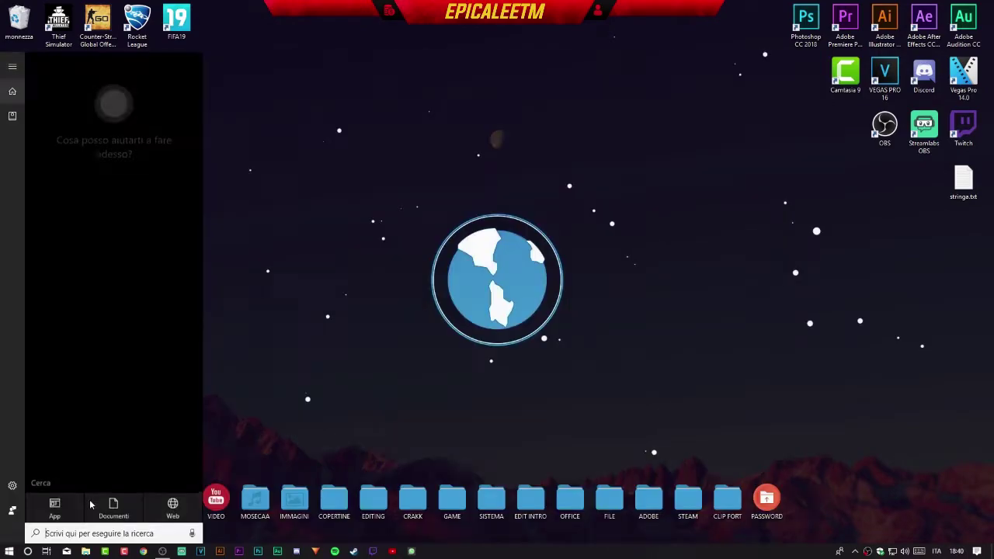
{"action": "type", "text": "TEMP%"}
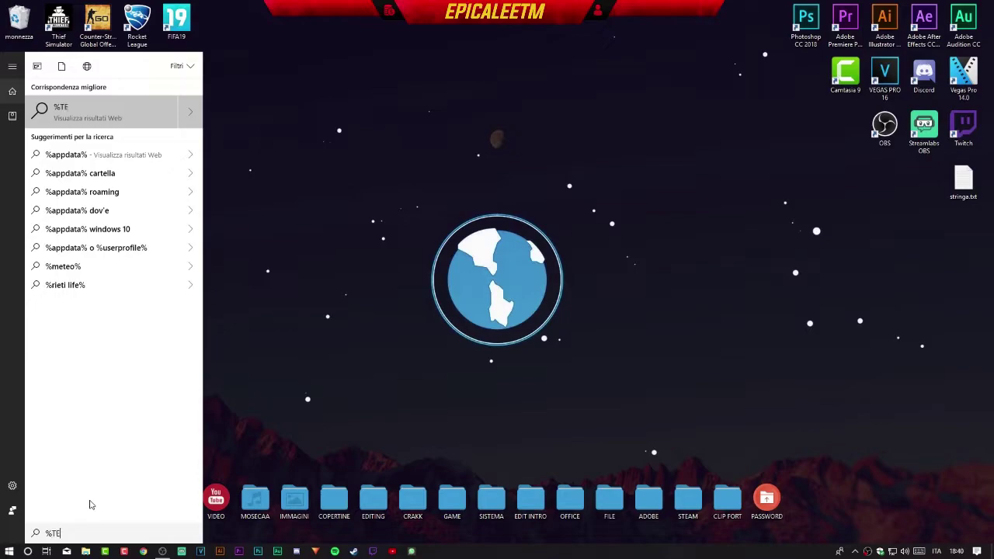
{"action": "left_click", "coordinate": [74, 117]}
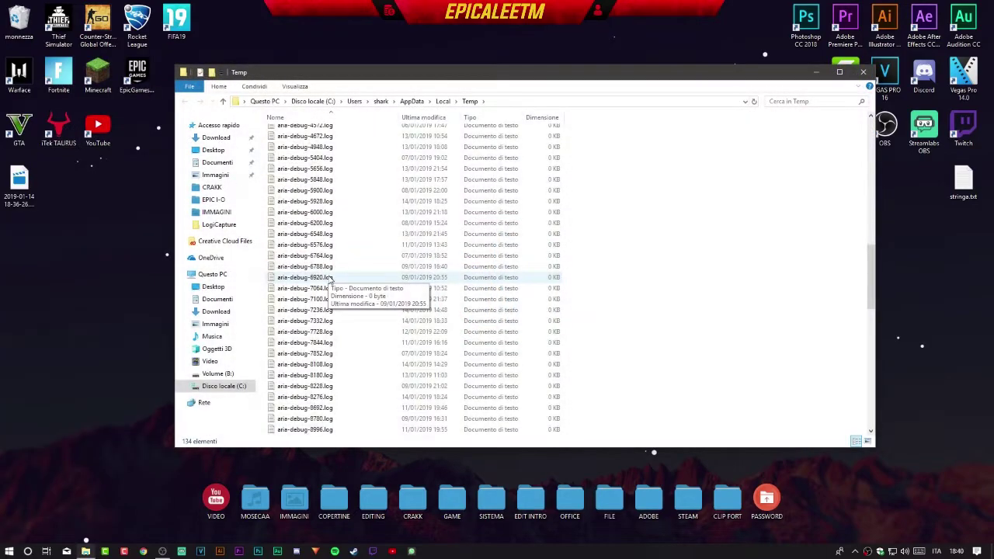
Step: Delete everything in the Temp folder, granting administrator permission for all current items, and minimize the window
{"action": "scroll", "coordinate": [405, 309], "scroll_direction": "up", "scroll_amount": 15}
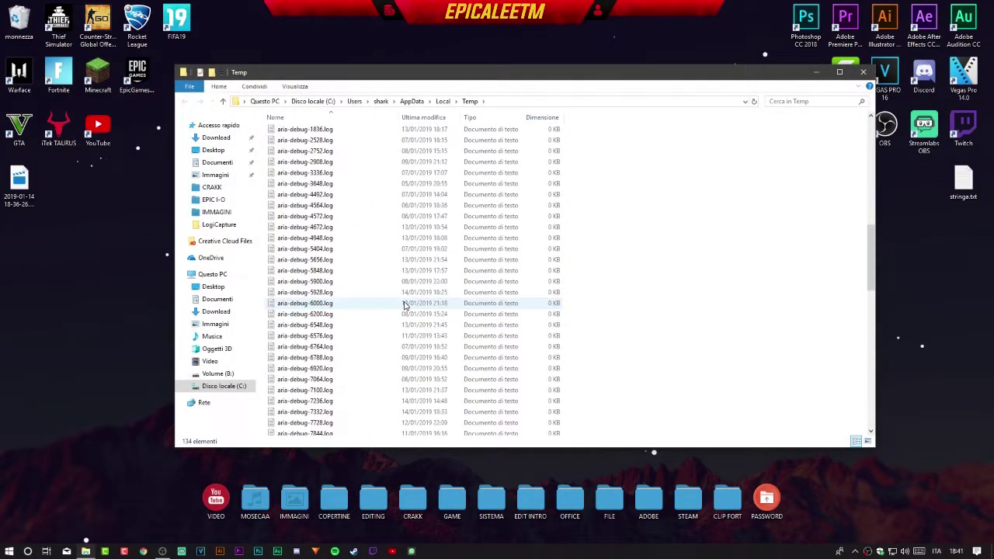
{"action": "scroll", "coordinate": [400, 307], "scroll_direction": "down", "scroll_amount": 3}
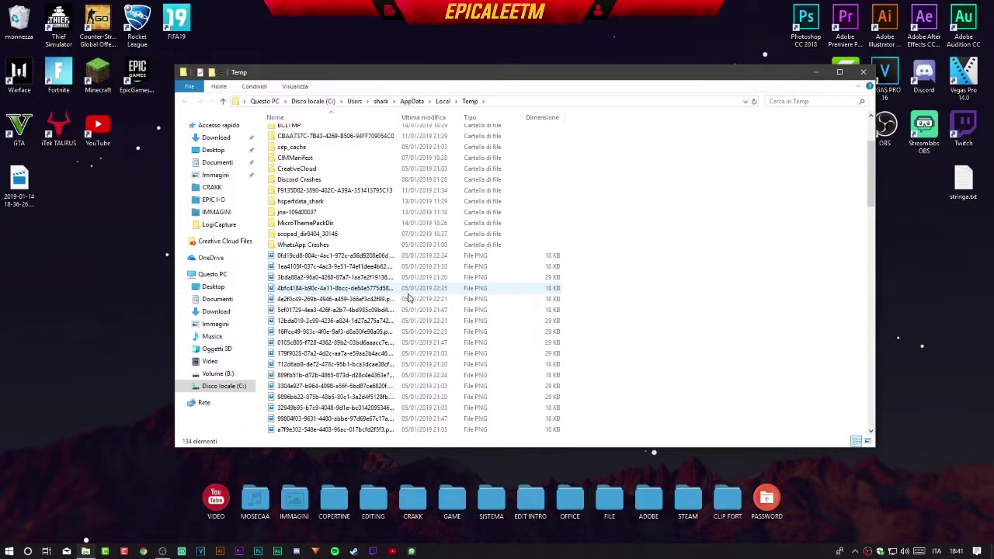
{"action": "key", "text": "ctrl+a"}
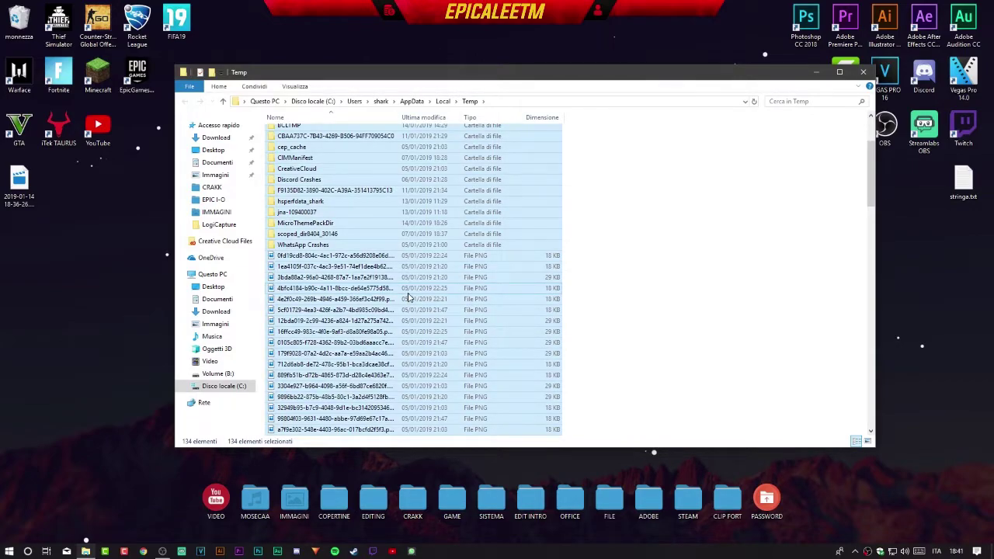
{"action": "key", "text": "Delete"}
{"action": "key", "text": "Return"}
{"action": "left_click", "coordinate": [398, 219]}
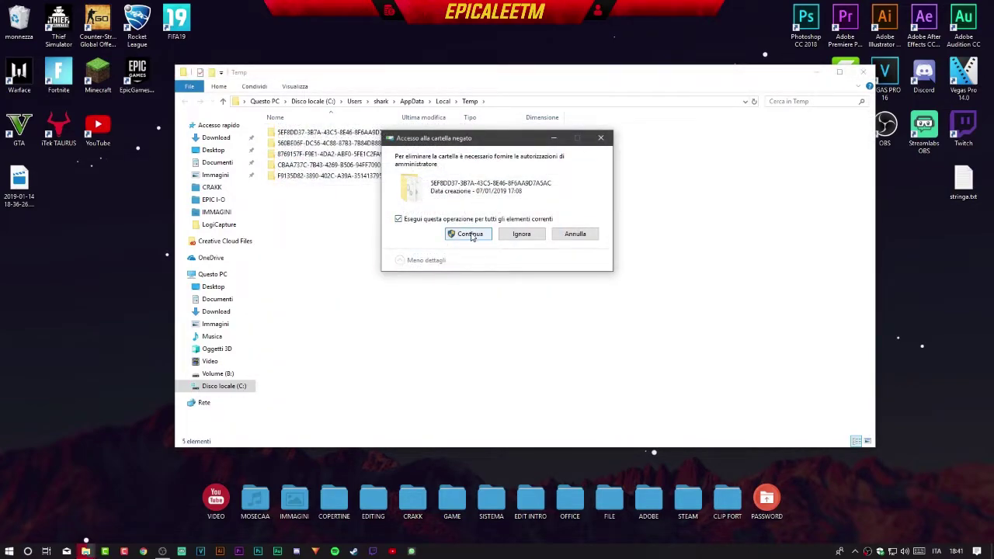
{"action": "left_click", "coordinate": [471, 233]}
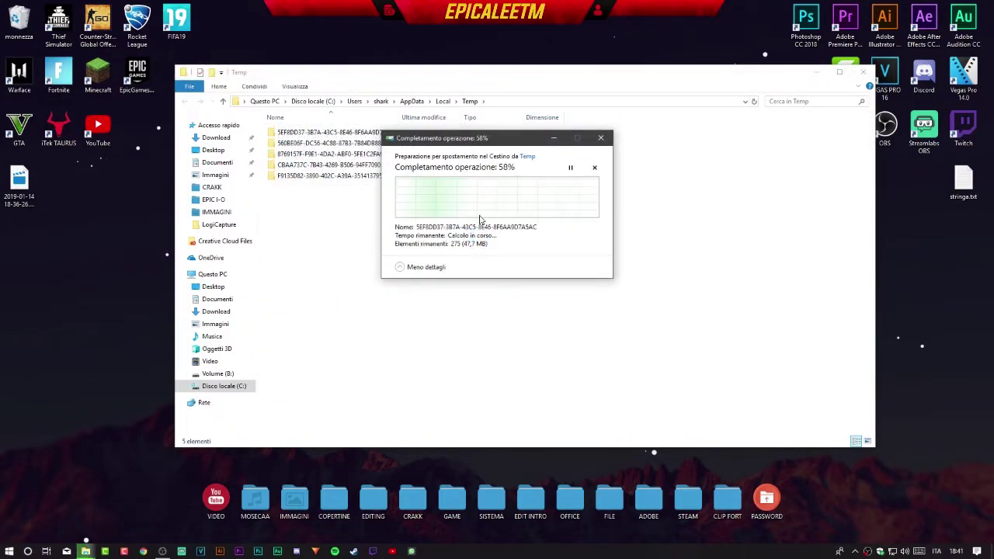
{"action": "left_click", "coordinate": [815, 72]}
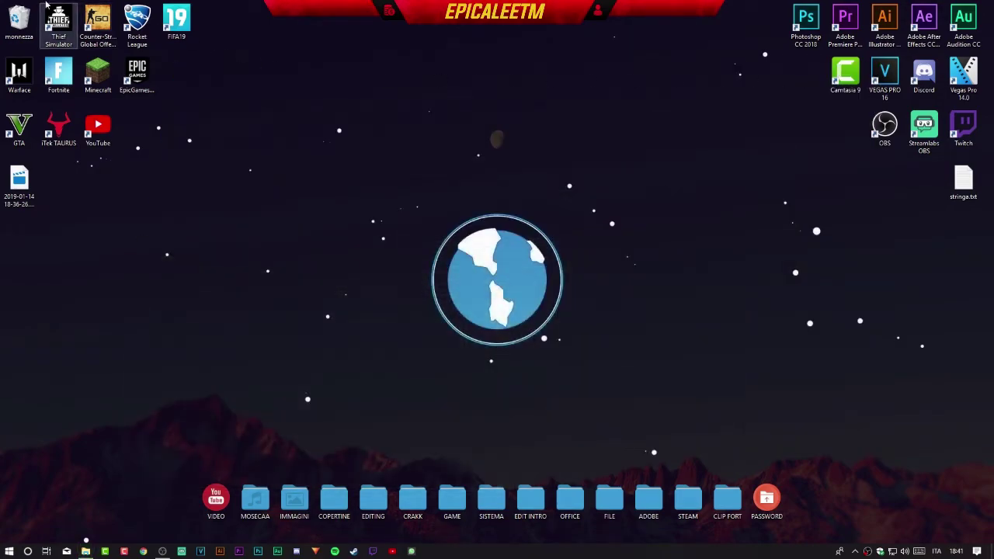
Step: Empty the recycle bin on the desktop, permanently deleting all its items
{"action": "right_click", "coordinate": [6, 16]}
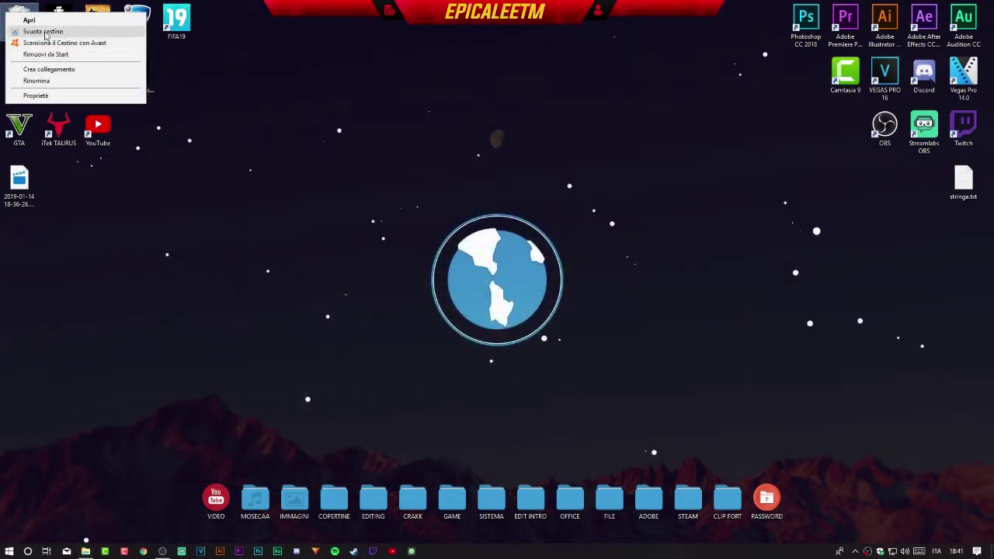
{"action": "left_click", "coordinate": [45, 32]}
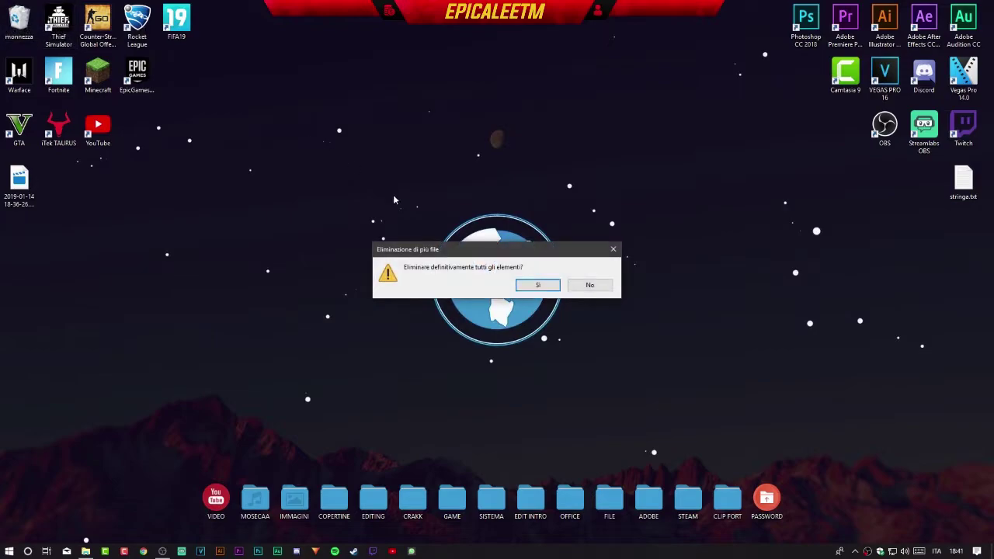
{"action": "left_click", "coordinate": [527, 285]}
Step: Launch Epic Games and enable "Argomenti aggiuntivi di riga comandi" for Fortnite in its settings
{"action": "double_click", "coordinate": [142, 78]}
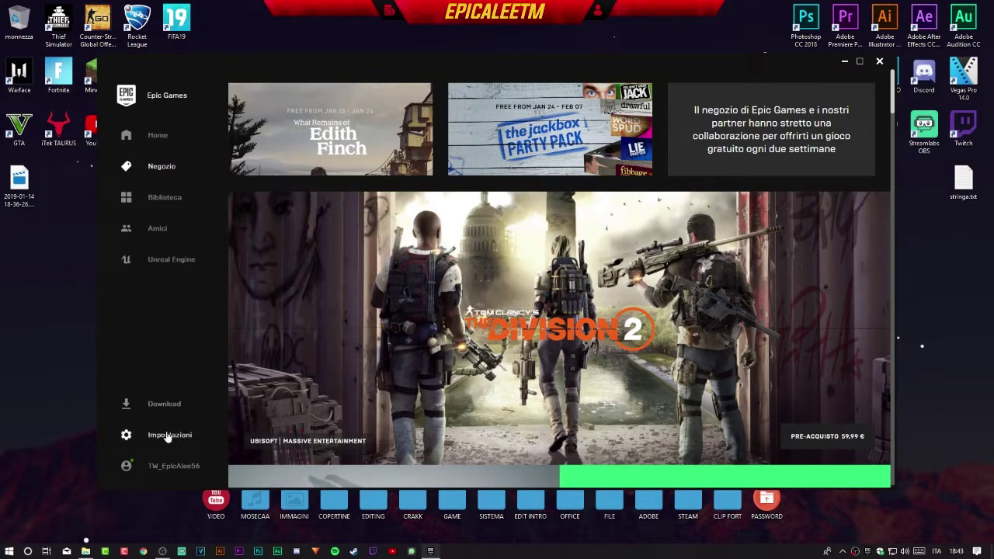
{"action": "left_click", "coordinate": [166, 432]}
{"action": "scroll", "coordinate": [254, 289], "scroll_direction": "down", "scroll_amount": 4}
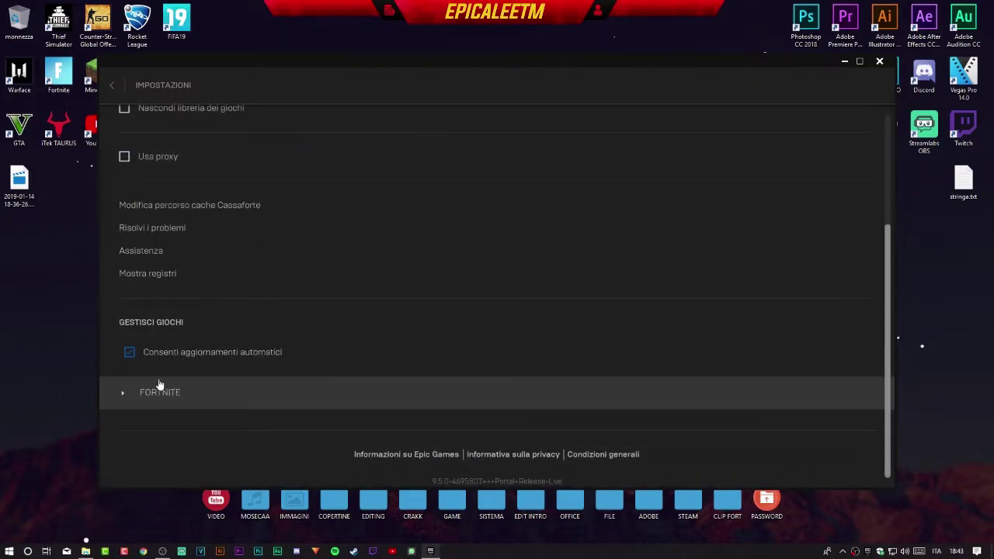
{"action": "left_click", "coordinate": [138, 395]}
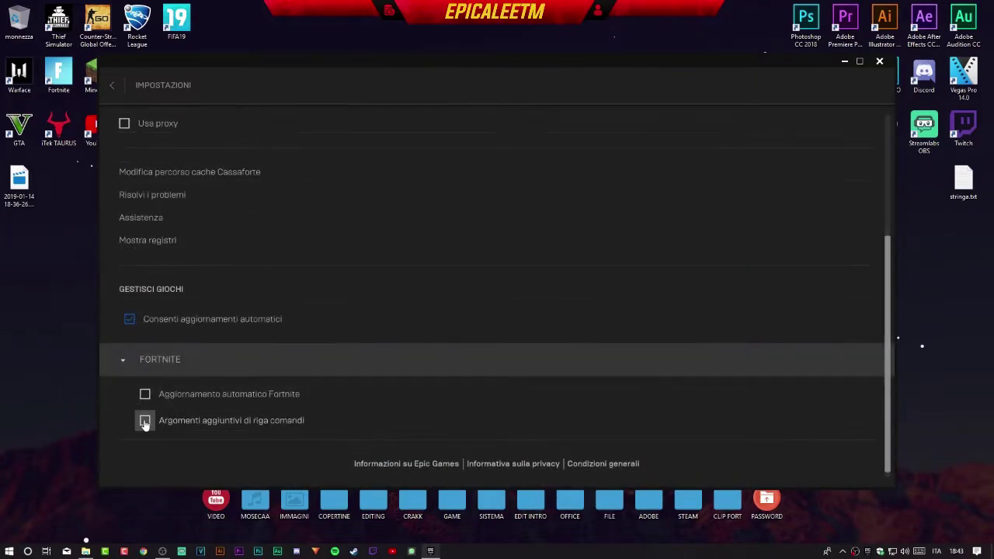
{"action": "left_click", "coordinate": [145, 420]}
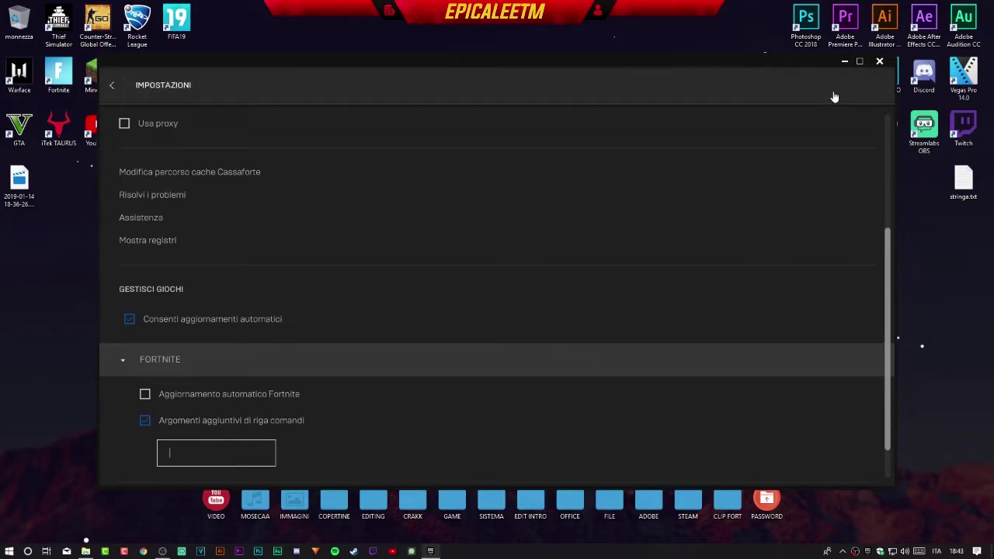
Step: Dismiss the launcher window, move stringa.txt toward the middle of the desktop and open it
{"action": "left_click", "coordinate": [879, 61]}
{"action": "left_click_drag", "start_coordinate": [963, 183], "coordinate": [663, 198]}
{"action": "double_click", "coordinate": [683, 185]}
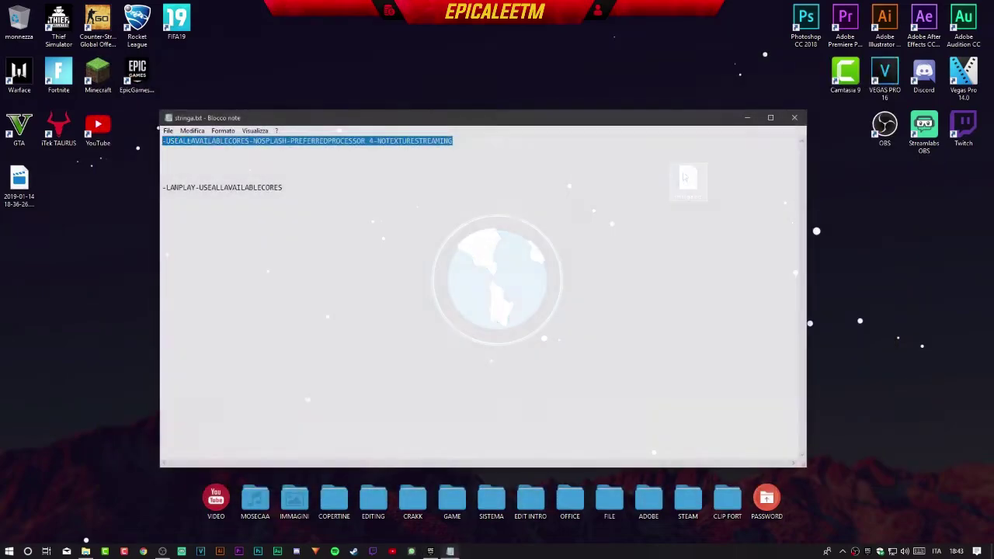
Step: Examine the first launch string and its PREFERREDPROCESSOR number, and open Task Manager to check the processor
{"action": "left_click", "coordinate": [481, 152]}
{"action": "left_click_drag", "start_coordinate": [482, 152], "coordinate": [149, 144]}
{"action": "left_click", "coordinate": [402, 164]}
{"action": "double_click", "coordinate": [374, 142]}
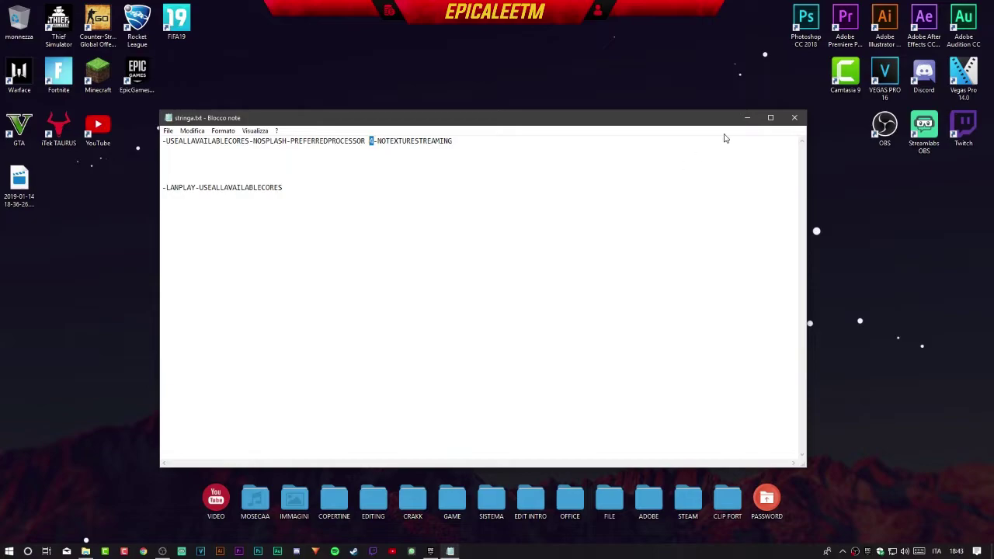
{"action": "right_click", "coordinate": [609, 551]}
{"action": "left_click", "coordinate": [645, 508]}
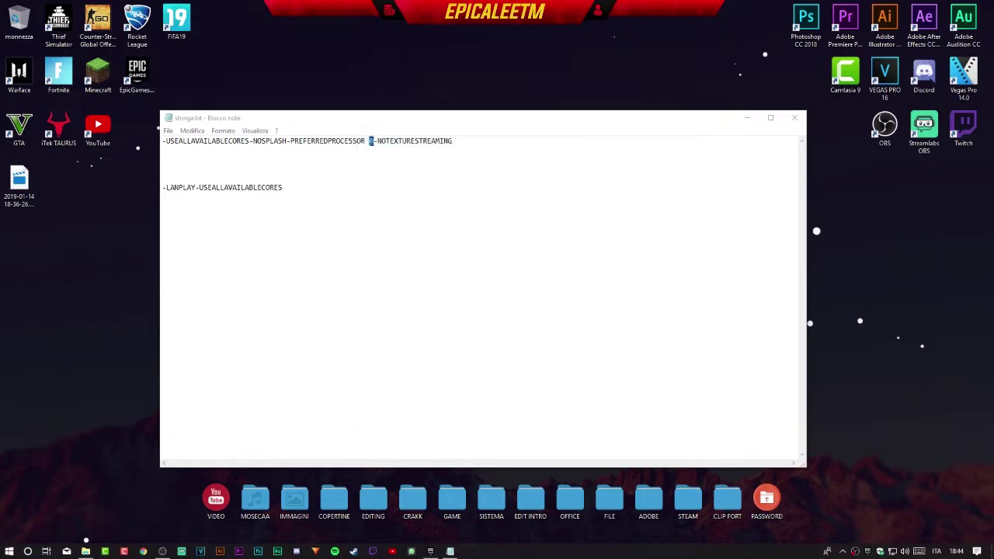
Step: Copy -USEALLAVAILABLECORES-NOSPLASH-PREFERREDPROCESSOR 4-NOTEXTURESTREAMING from stringa.txt and paste it into Fortnite's additional command-line arguments in Epic Games
{"action": "left_click_drag", "start_coordinate": [469, 142], "coordinate": [163, 141]}
{"action": "key", "text": "ctrl+c"}
{"action": "left_click", "coordinate": [430, 552]}
{"action": "key", "text": "ctrl+v"}
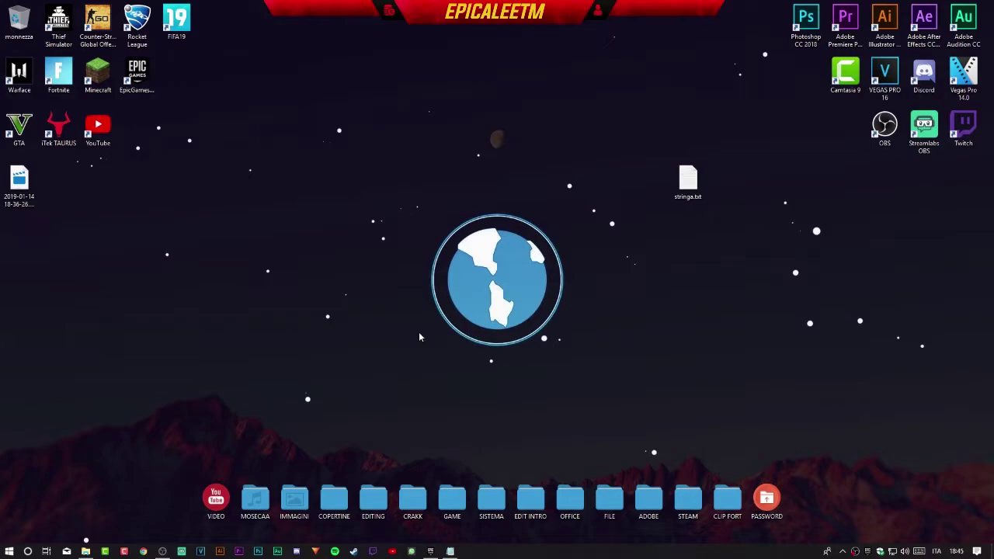
Step: Return to stringa.txt, review both launch strings, including -LANPLAY-USEALLAVAILABLECORES, and close the file
{"action": "key", "text": "alt+Tab"}
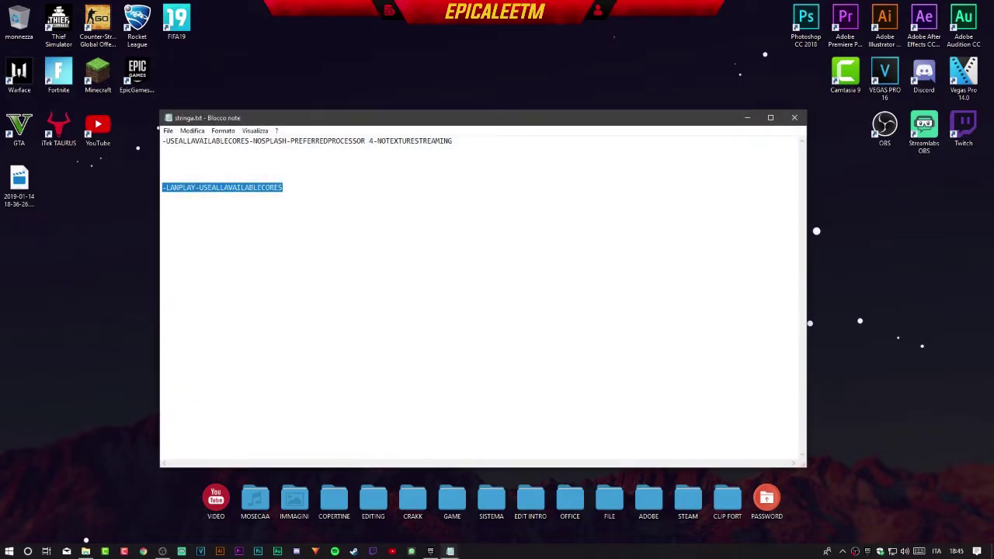
{"action": "left_click", "coordinate": [304, 190]}
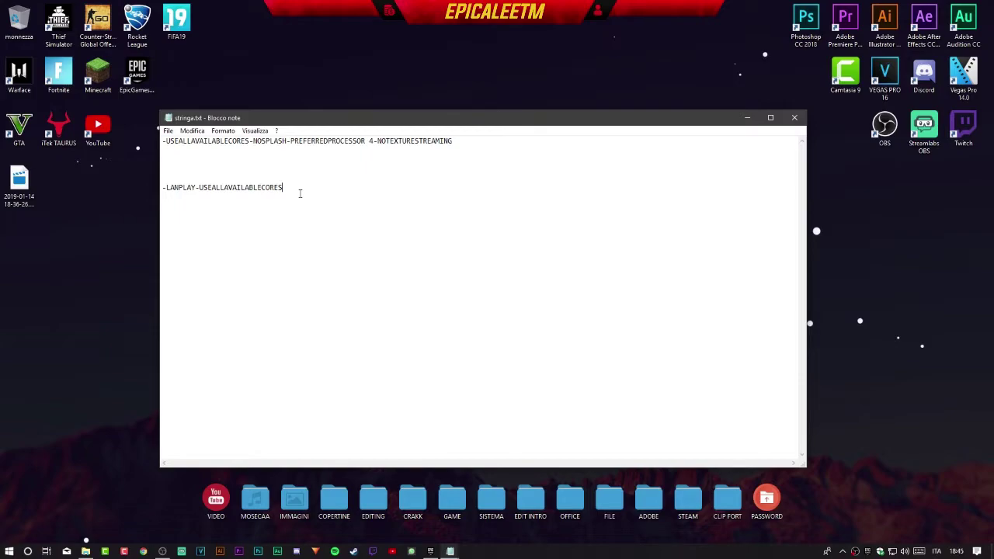
{"action": "key", "text": "ctrl+a"}
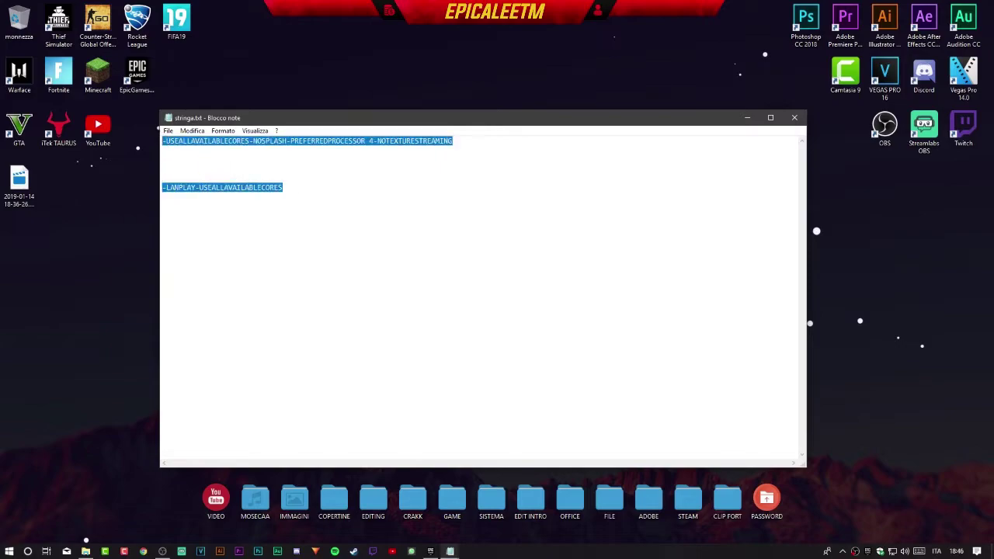
{"action": "left_click", "coordinate": [330, 191]}
{"action": "left_click_drag", "start_coordinate": [468, 140], "coordinate": [154, 144]}
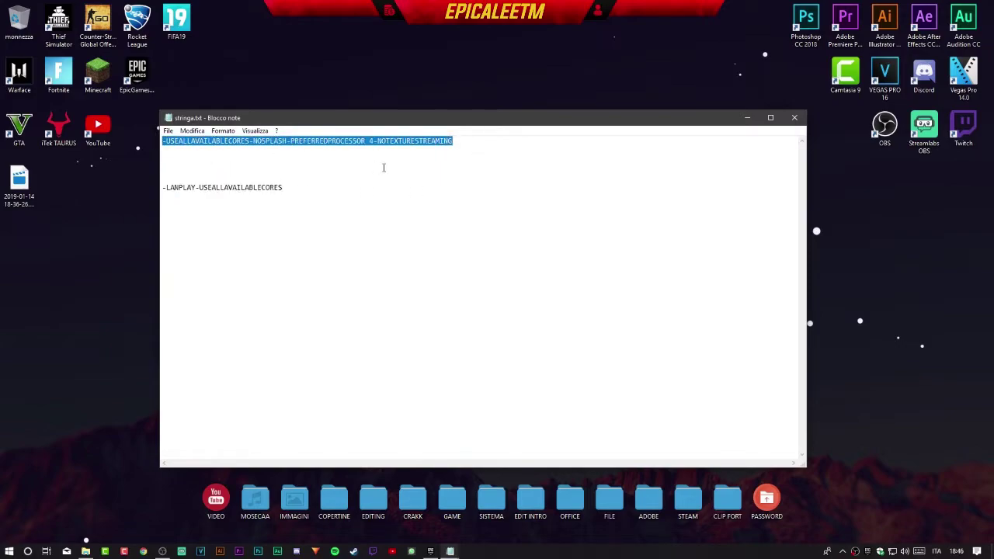
{"action": "key", "text": "alt+F4"}
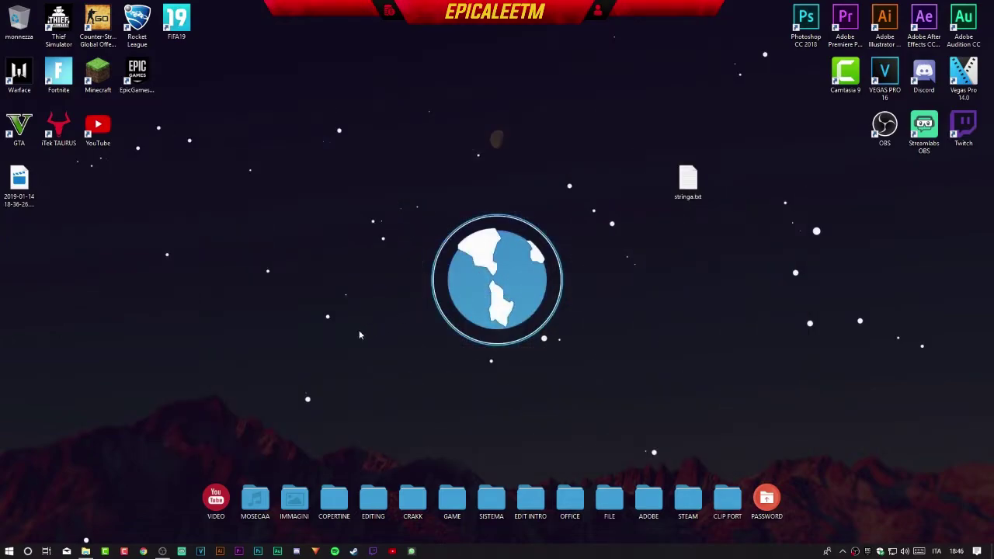
Step: Open the gaming section of Windows Settings and turn off game bar recording of clips, screenshots and broadcasts
{"action": "left_click", "coordinate": [9, 551]}
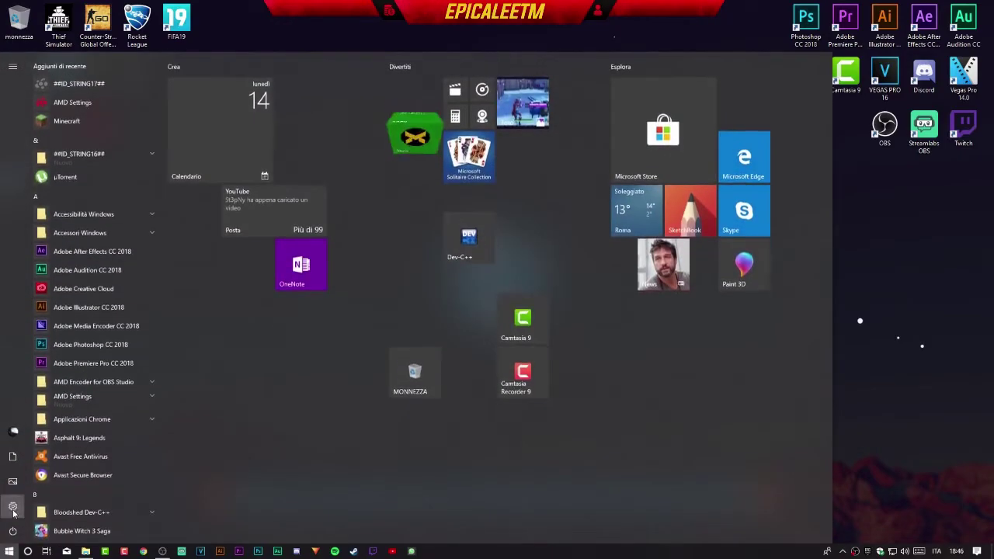
{"action": "left_click", "coordinate": [14, 506]}
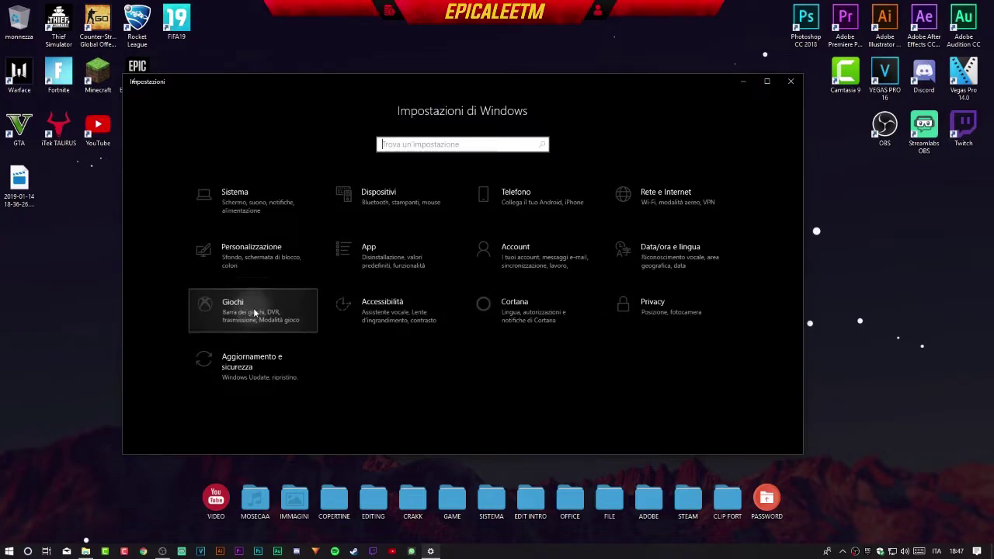
{"action": "left_click", "coordinate": [257, 311]}
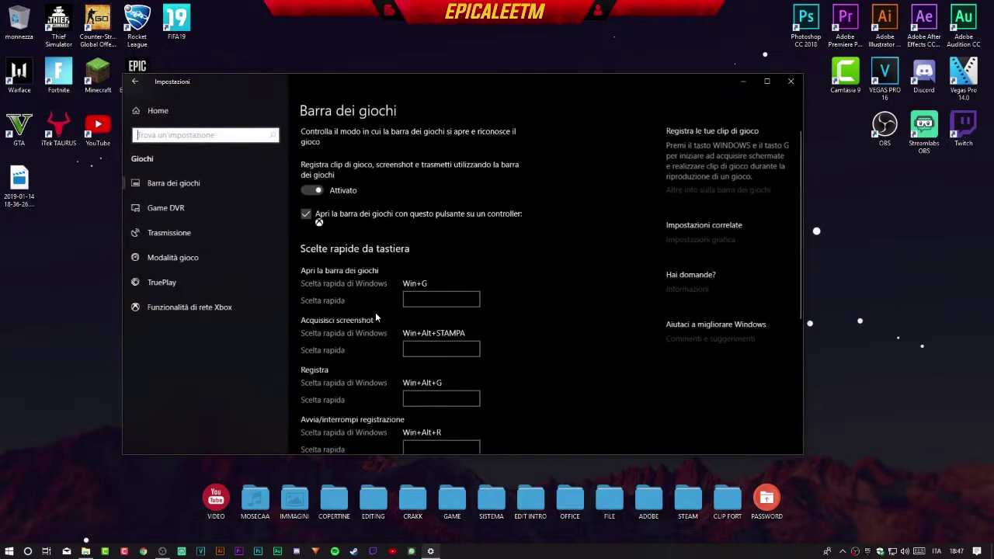
{"action": "left_click", "coordinate": [315, 191]}
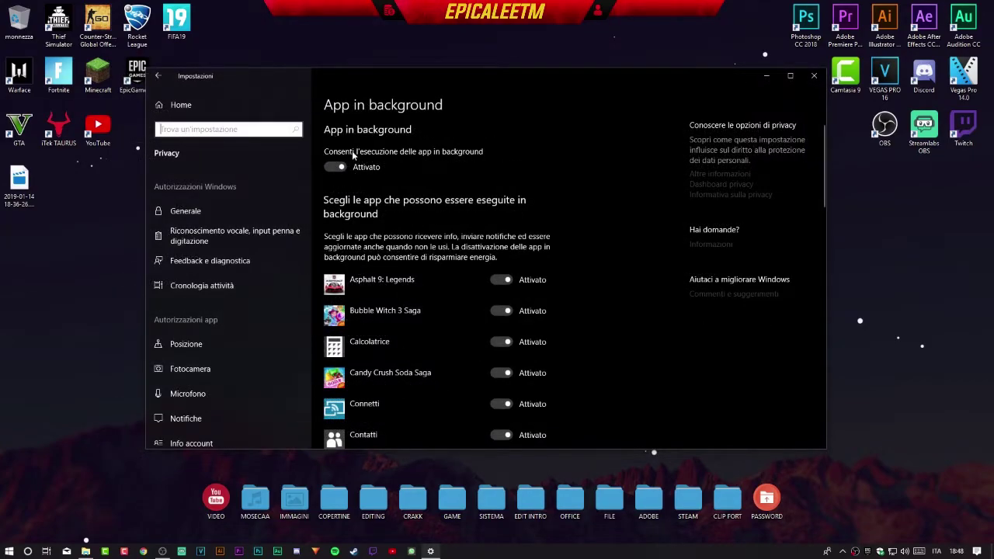
Step: Turn off permission for apps to run in the background and check the toggles in the app list
{"action": "left_click", "coordinate": [339, 169]}
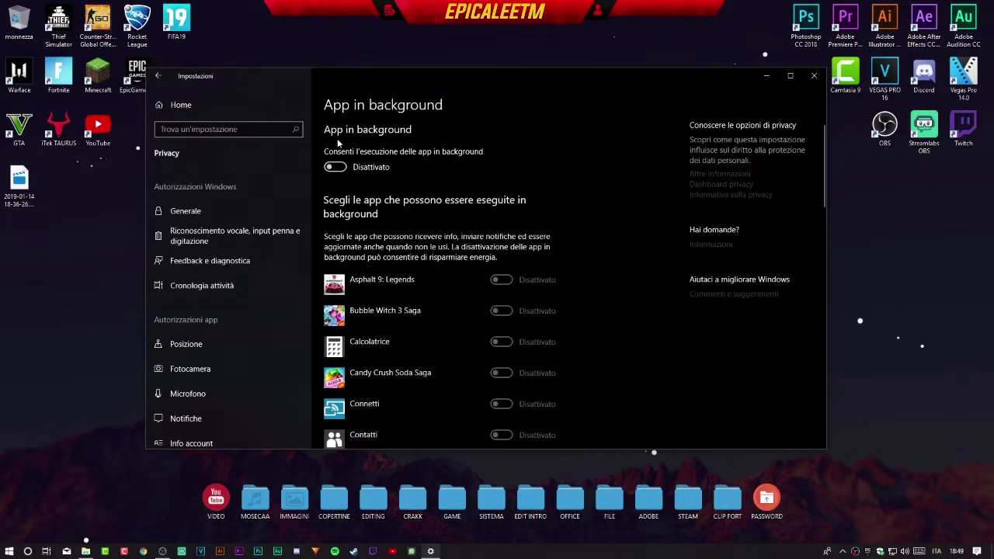
{"action": "scroll", "coordinate": [439, 306], "scroll_direction": "down", "scroll_amount": 10}
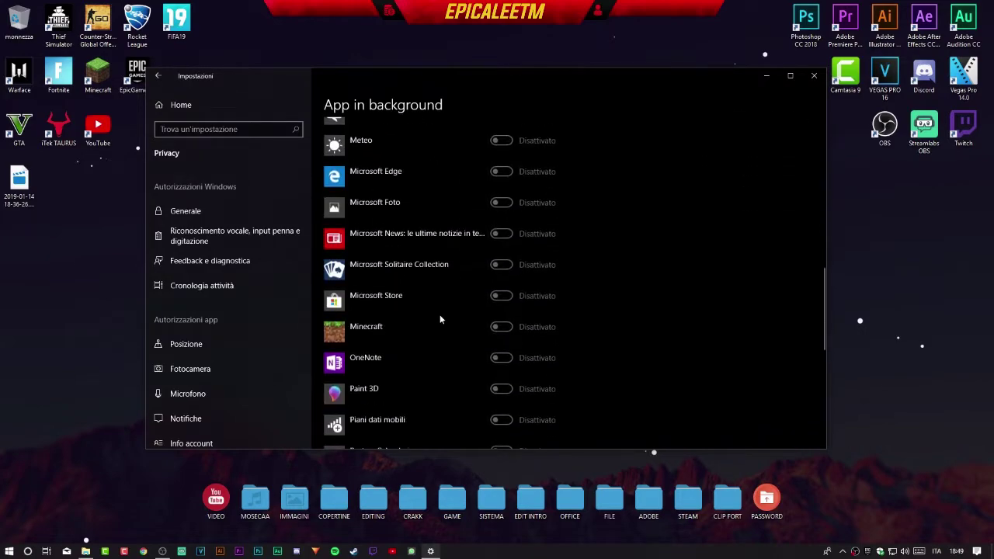
{"action": "scroll", "coordinate": [440, 319], "scroll_direction": "up", "scroll_amount": 10}
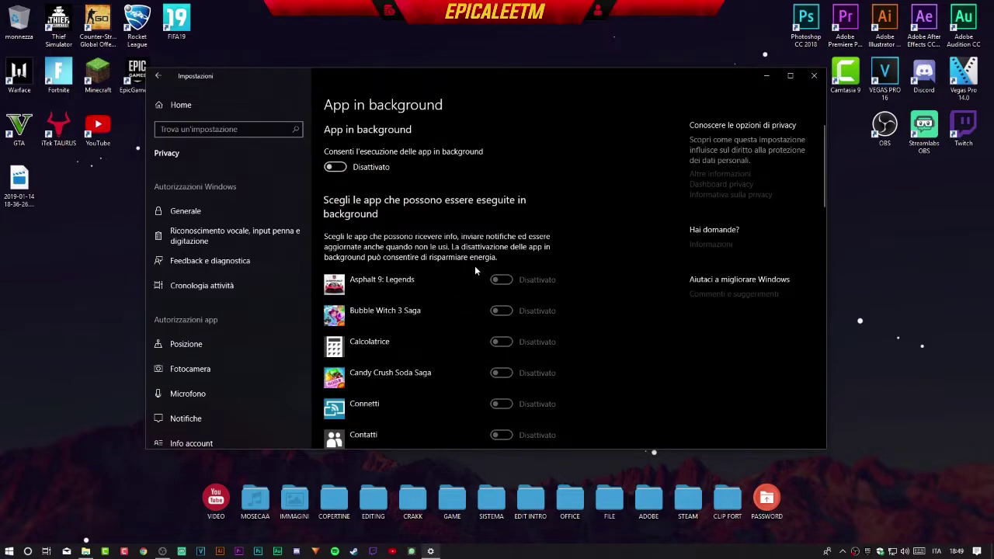
Step: Search Windows Settings for BACK, choose the result for apps allowed to run in the background, and close Settings
{"action": "left_click", "coordinate": [200, 130]}
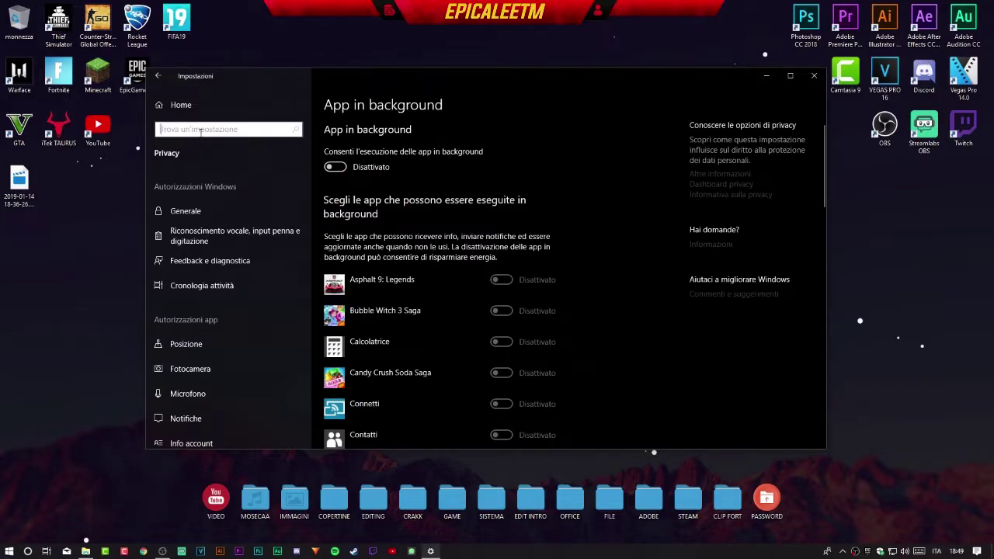
{"action": "type", "text": "BACK"}
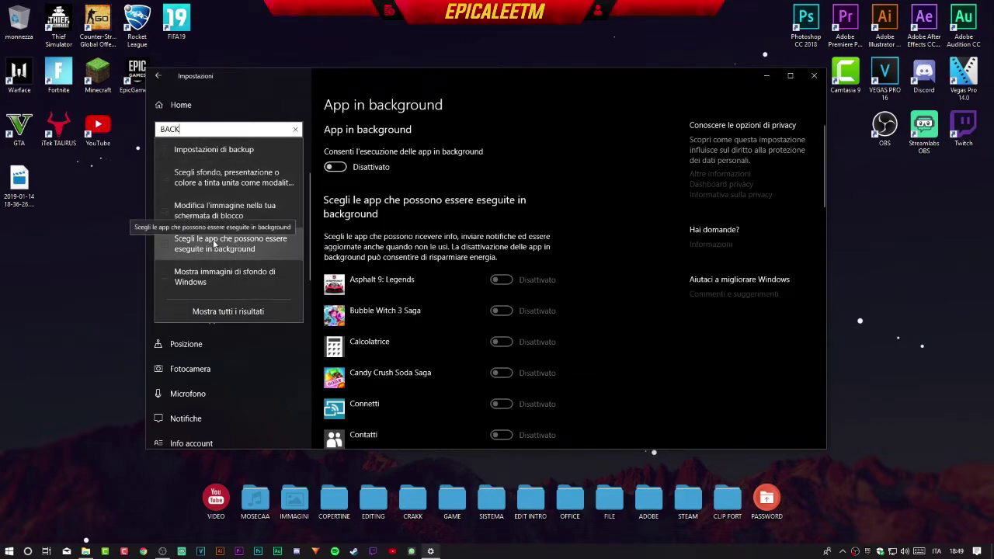
{"action": "left_click", "coordinate": [210, 244]}
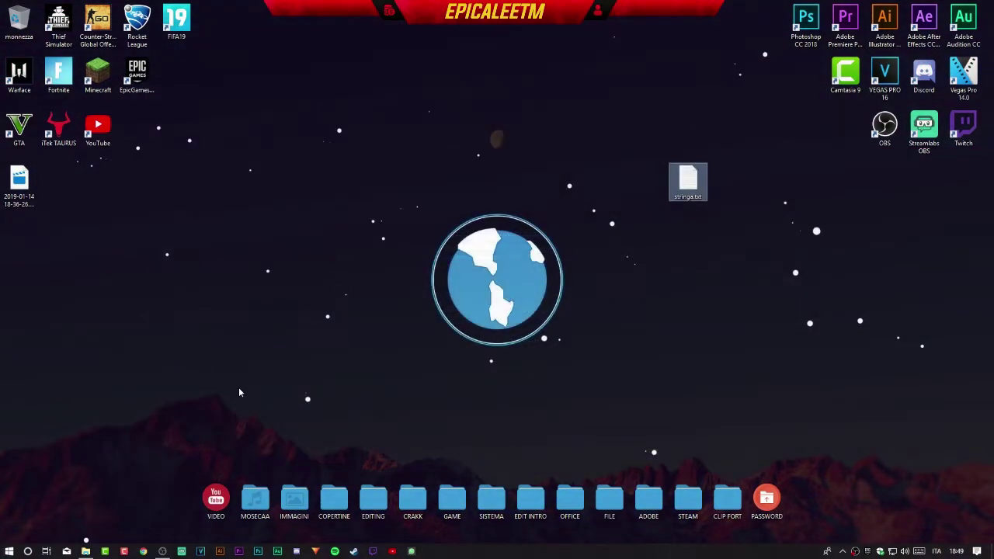
Step: Browse Volume (B:) to GAME, Fortnite, FortniteGame, Binaries, Win64 and locate FortniteClient-Win64-Shipping.exe
{"action": "left_click", "coordinate": [113, 531]}
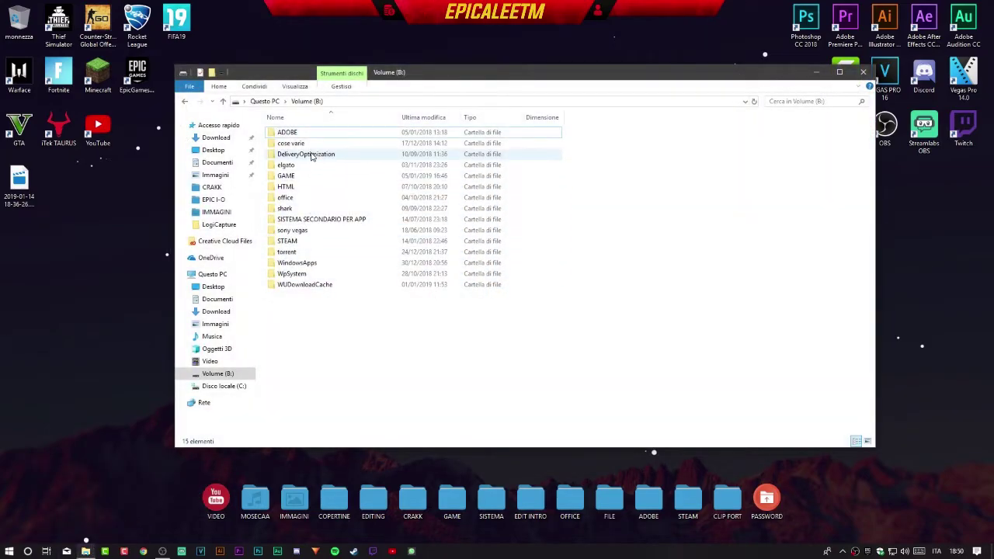
{"action": "key", "text": "ctrl+a"}
{"action": "left_click", "coordinate": [334, 317]}
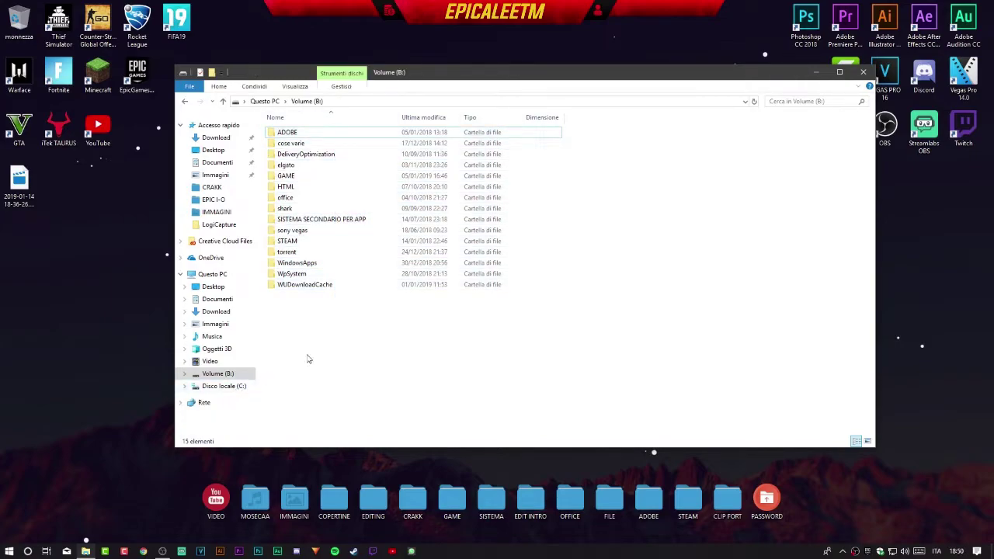
{"action": "double_click", "coordinate": [315, 176]}
{"action": "double_click", "coordinate": [319, 165]}
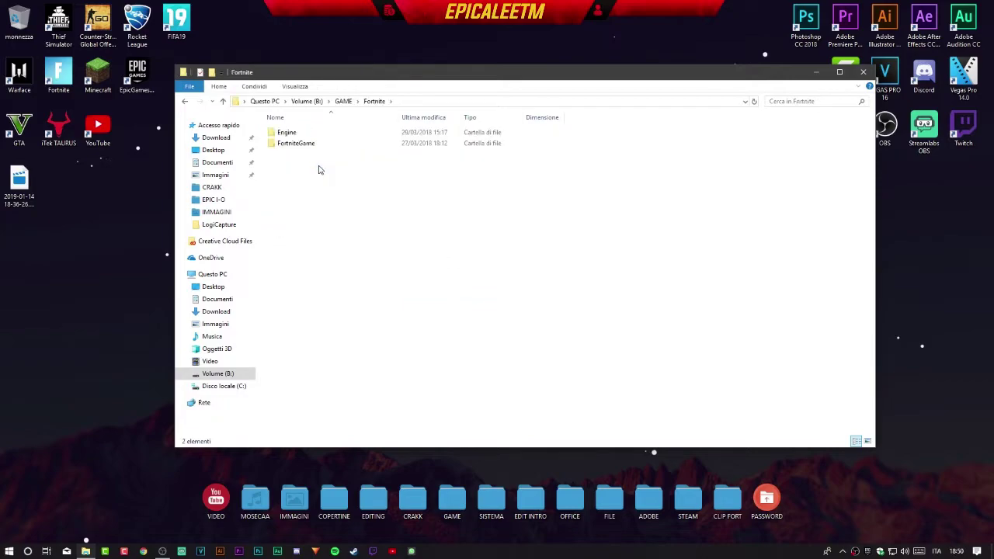
{"action": "double_click", "coordinate": [310, 146]}
{"action": "left_click", "coordinate": [310, 138]}
{"action": "double_click", "coordinate": [311, 138]}
{"action": "double_click", "coordinate": [310, 145]}
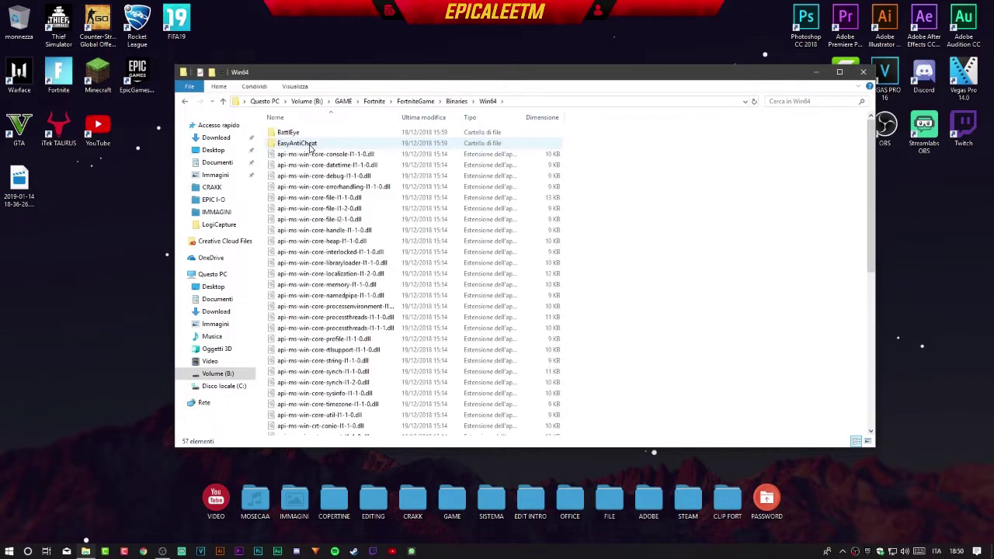
{"action": "scroll", "coordinate": [310, 148], "scroll_direction": "down", "scroll_amount": 10}
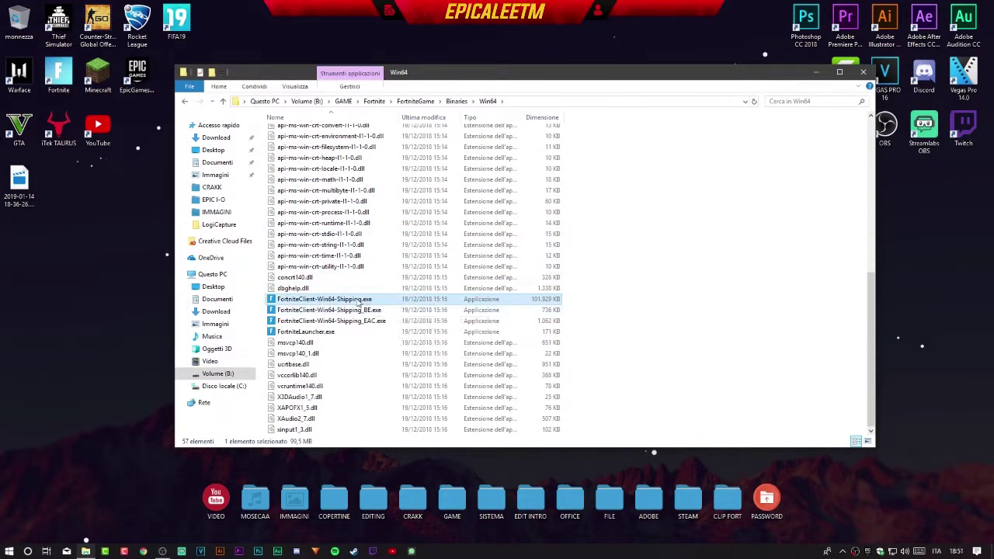
Step: Open the compatibility properties of FortniteClient-Win64-Shipping.exe, switch Windows 8 compatibility mode on and back off, and apply the settings
{"action": "right_click", "coordinate": [339, 303]}
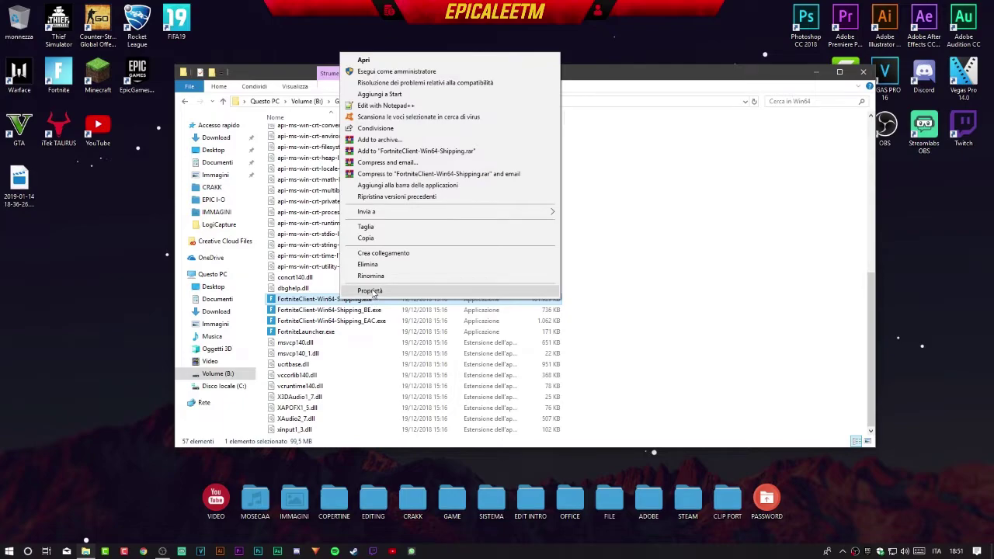
{"action": "left_click", "coordinate": [370, 291]}
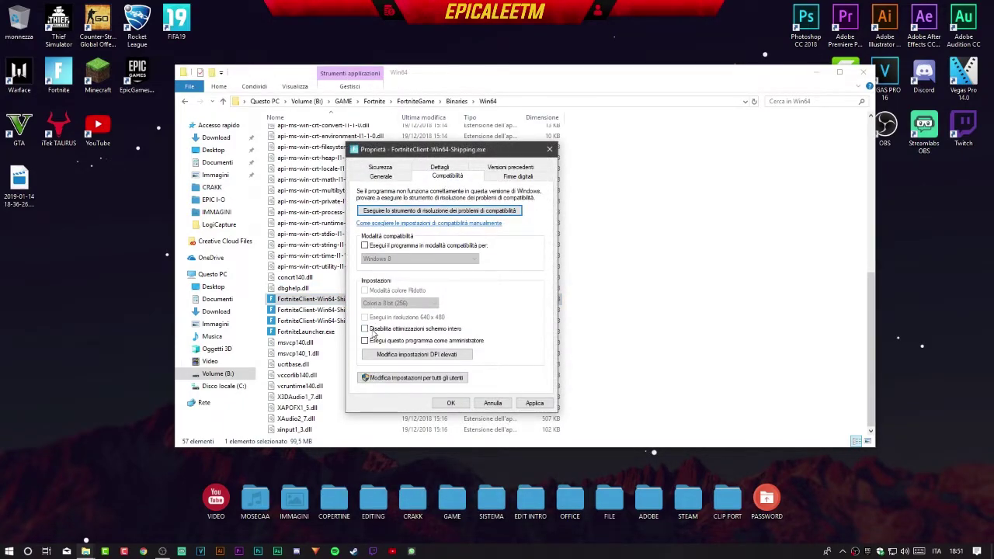
{"action": "left_click", "coordinate": [365, 246]}
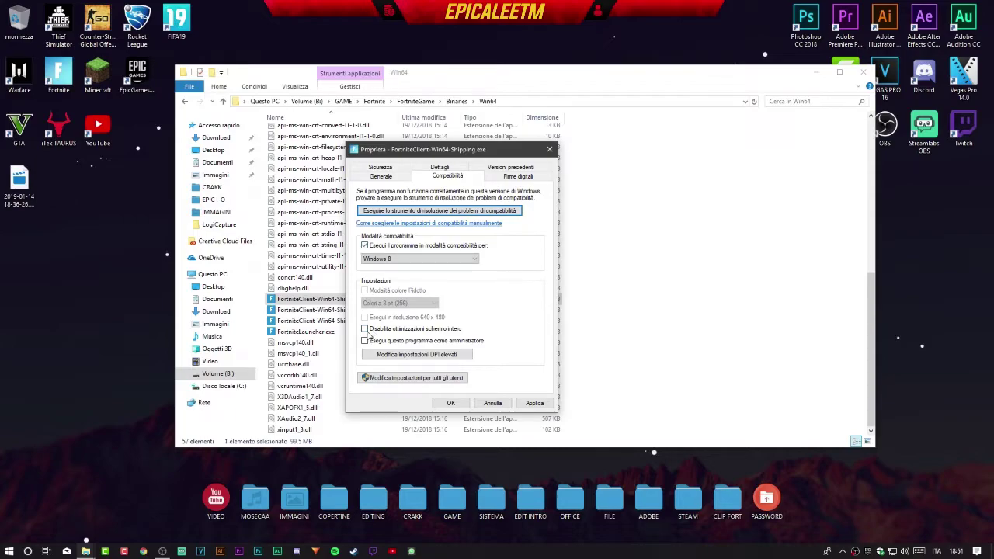
{"action": "left_click", "coordinate": [364, 245]}
{"action": "left_click", "coordinate": [535, 403]}
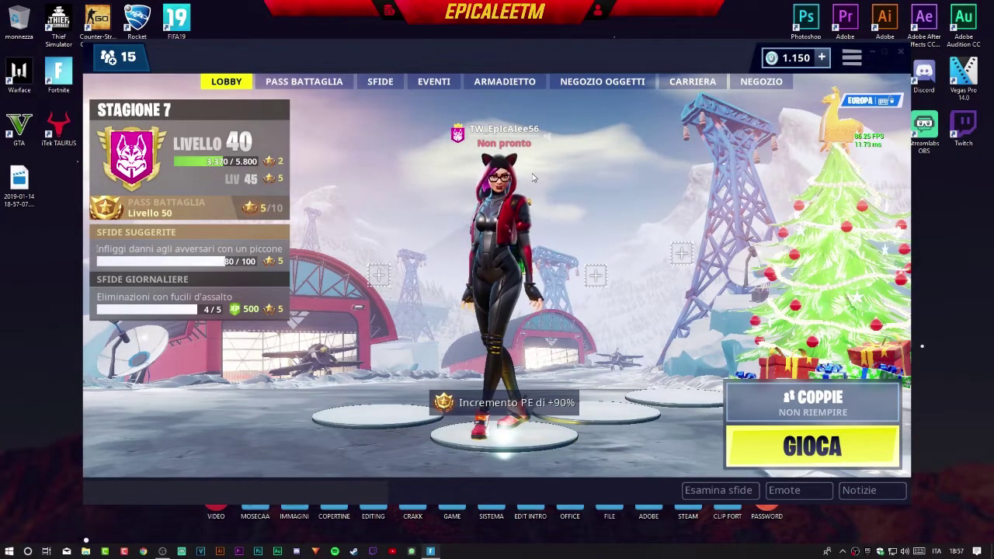
Step: Review Fortnite's video settings, try lowering the frame rate limit to 60 FPS, and return to the lobby
{"action": "key", "text": "Escape"}
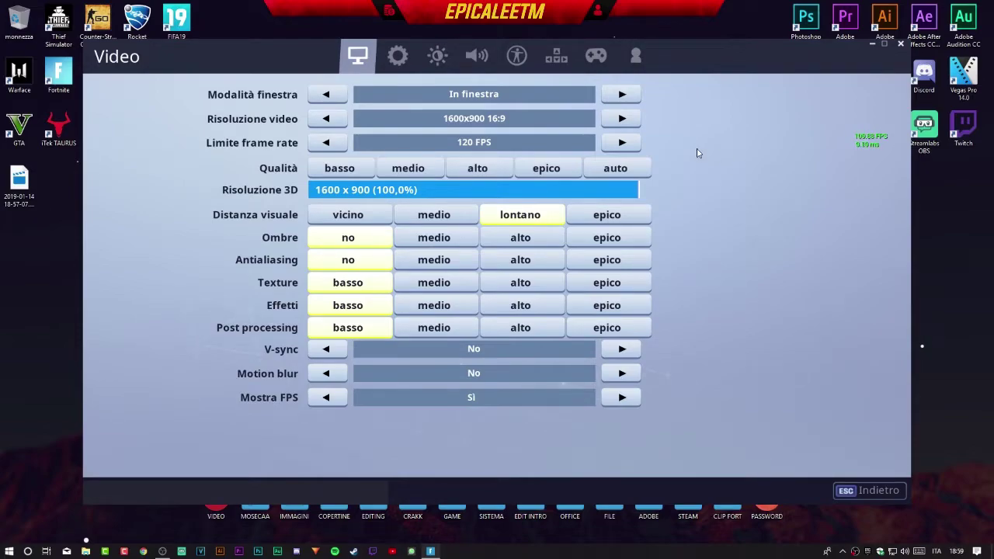
{"action": "left_click", "coordinate": [326, 143]}
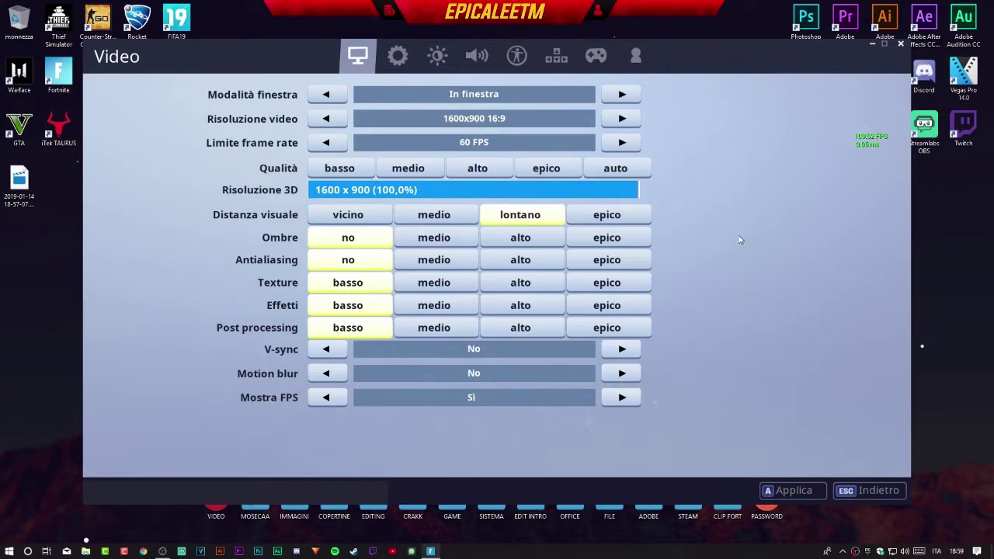
{"action": "left_click", "coordinate": [326, 142]}
{"action": "key", "text": "Escape"}
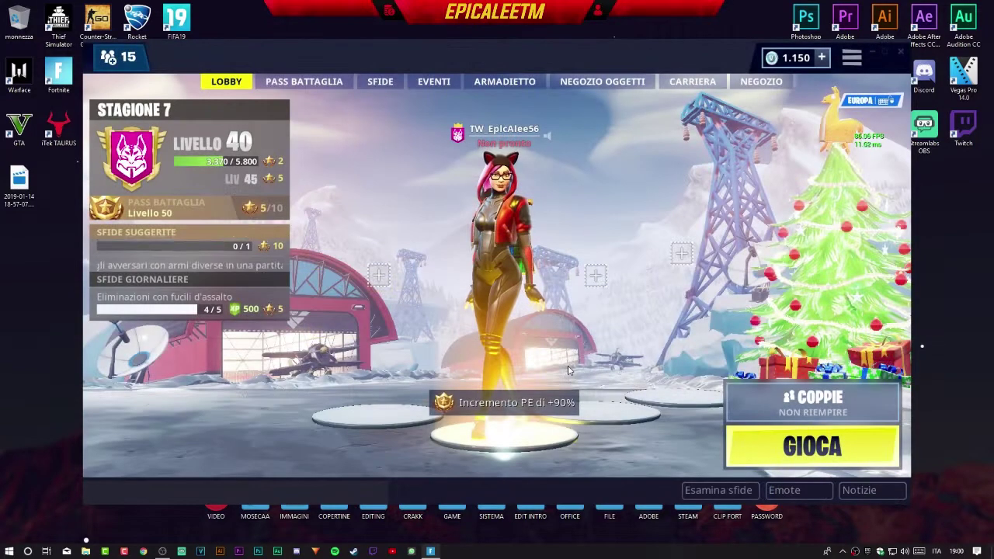